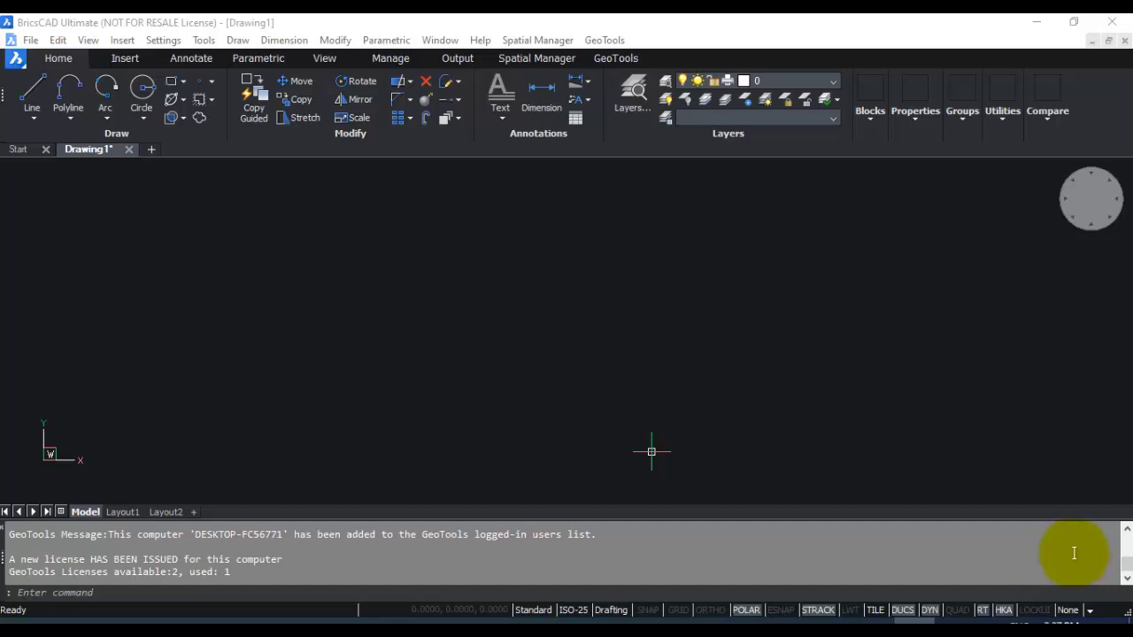
# Start a Spatial Manager import and pick Census.shp from Sample data > SHP.
pyautogui.click(533, 40)
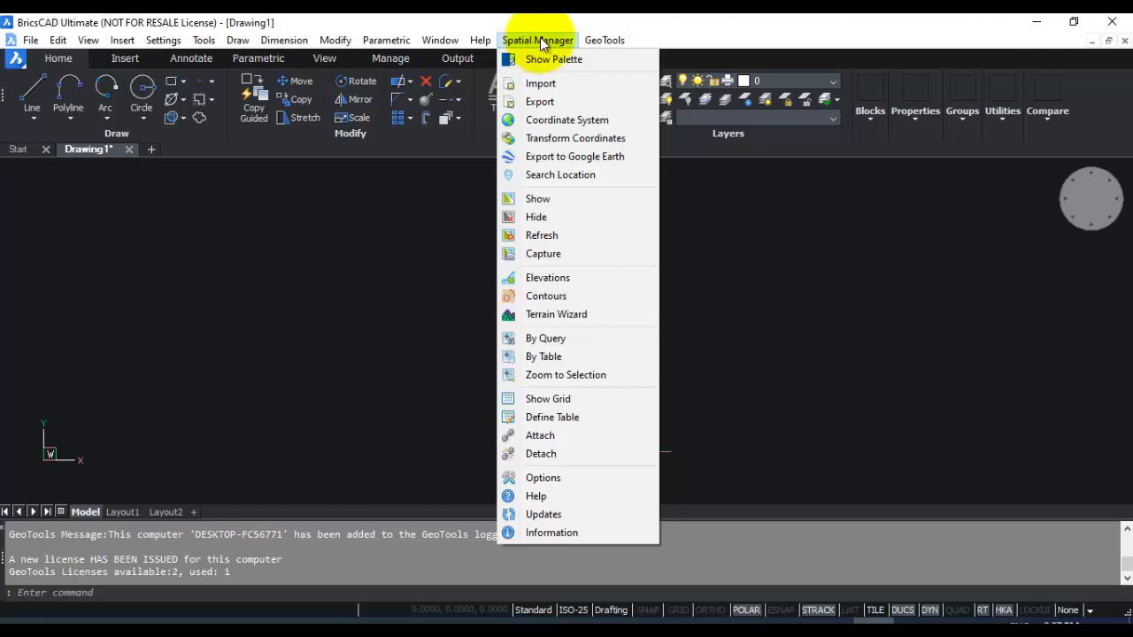
pyautogui.click(540, 83)
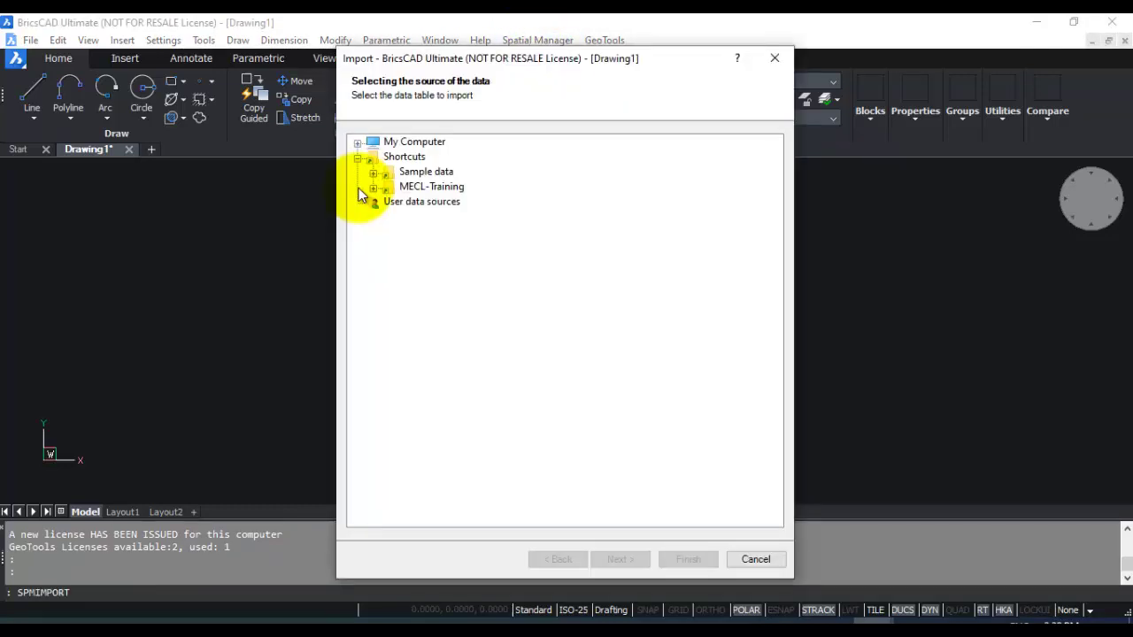
pyautogui.click(373, 176)
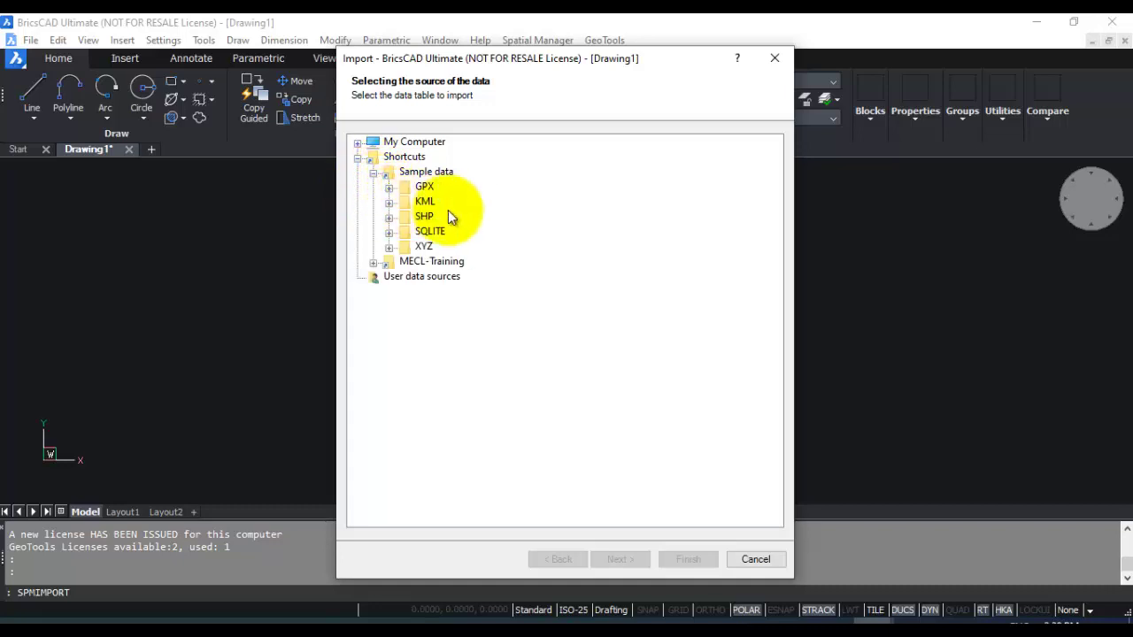
pyautogui.click(389, 218)
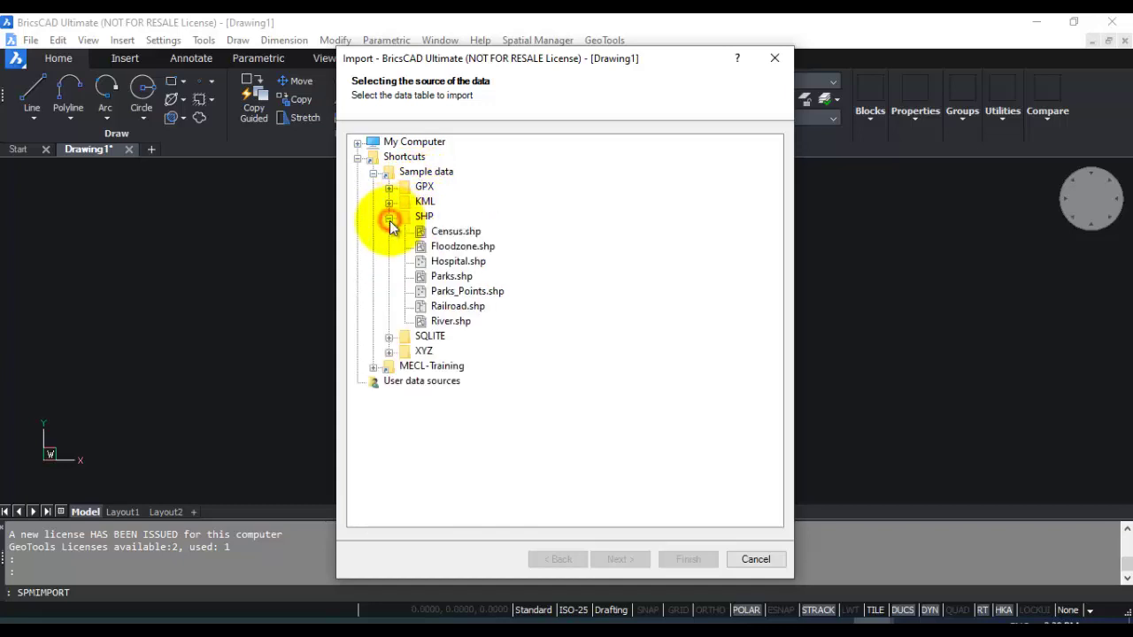
pyautogui.click(448, 234)
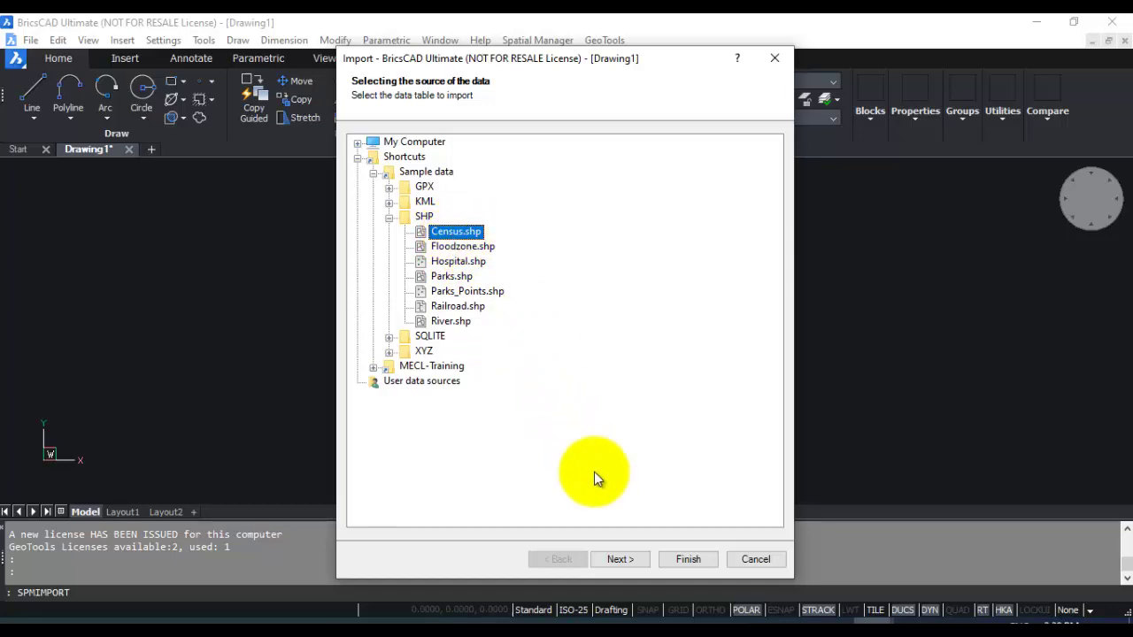
pyautogui.click(622, 559)
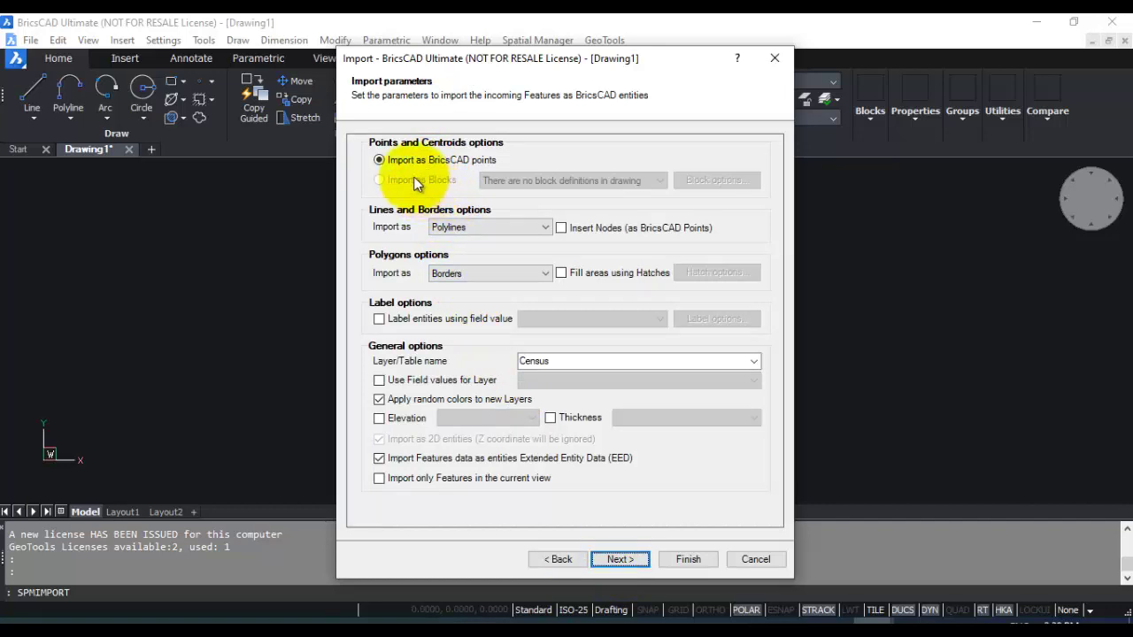
pyautogui.click(469, 228)
pyautogui.click(469, 229)
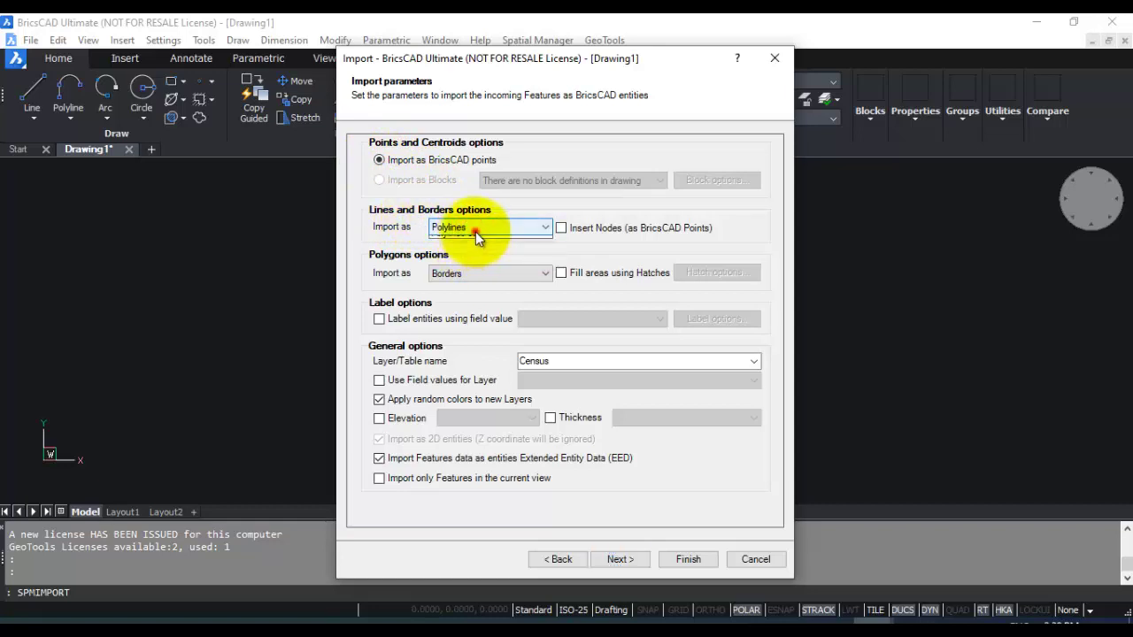
pyautogui.click(472, 229)
pyautogui.click(483, 223)
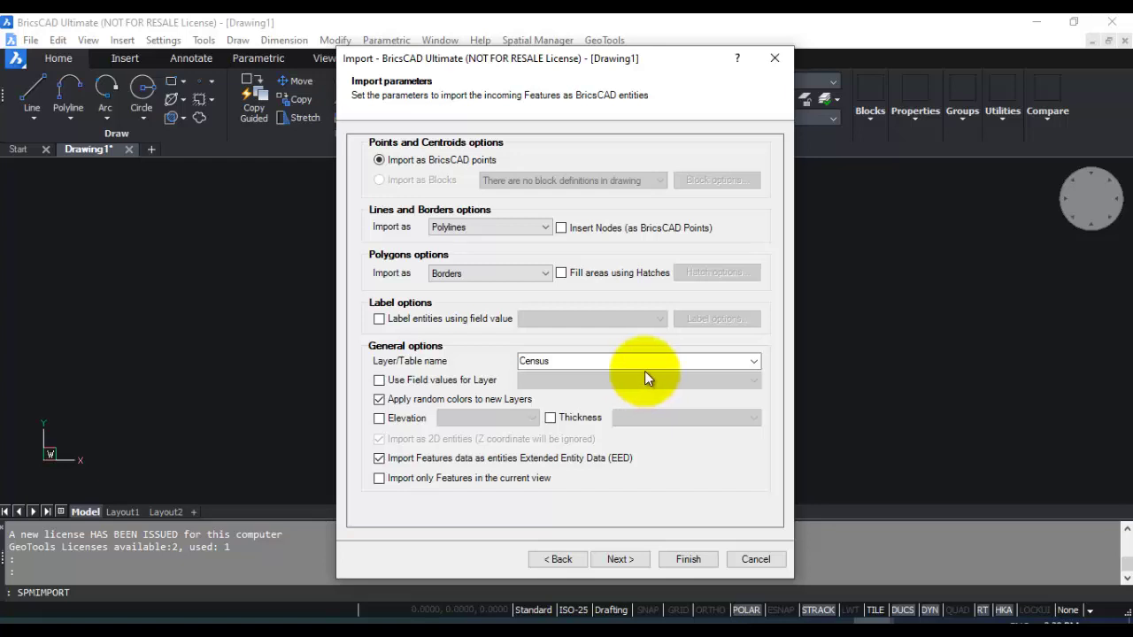
pyautogui.doubleClick(558, 362)
pyautogui.click(558, 363)
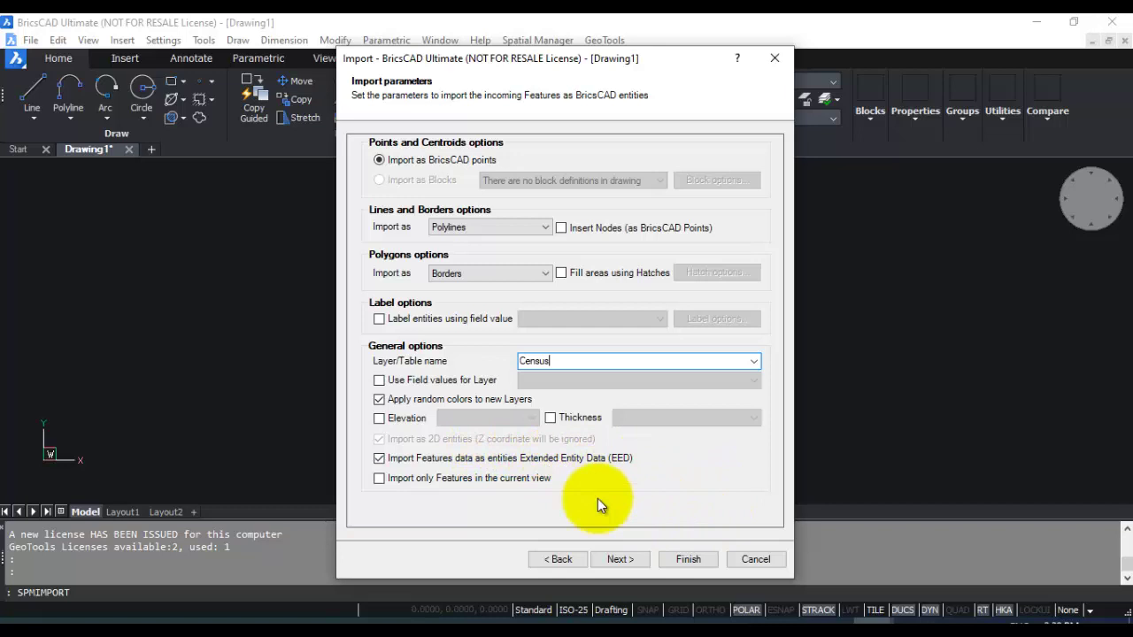
# Accept the coordinate system and task pages and run the Census import.
pyautogui.click(620, 559)
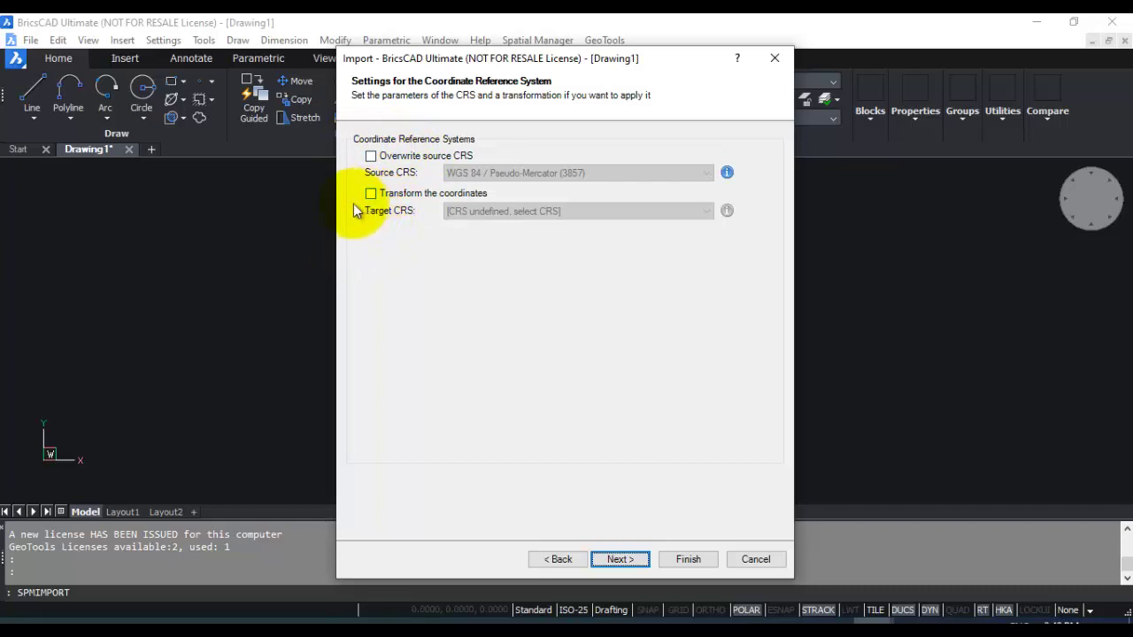
pyautogui.click(619, 559)
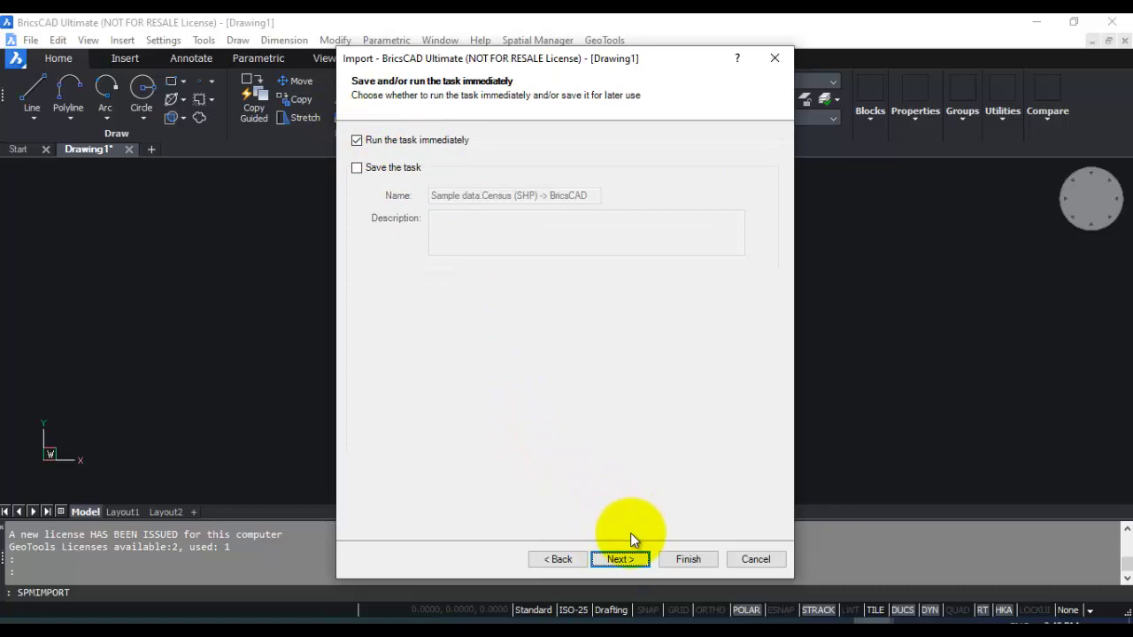
pyautogui.click(625, 560)
pyautogui.click(676, 560)
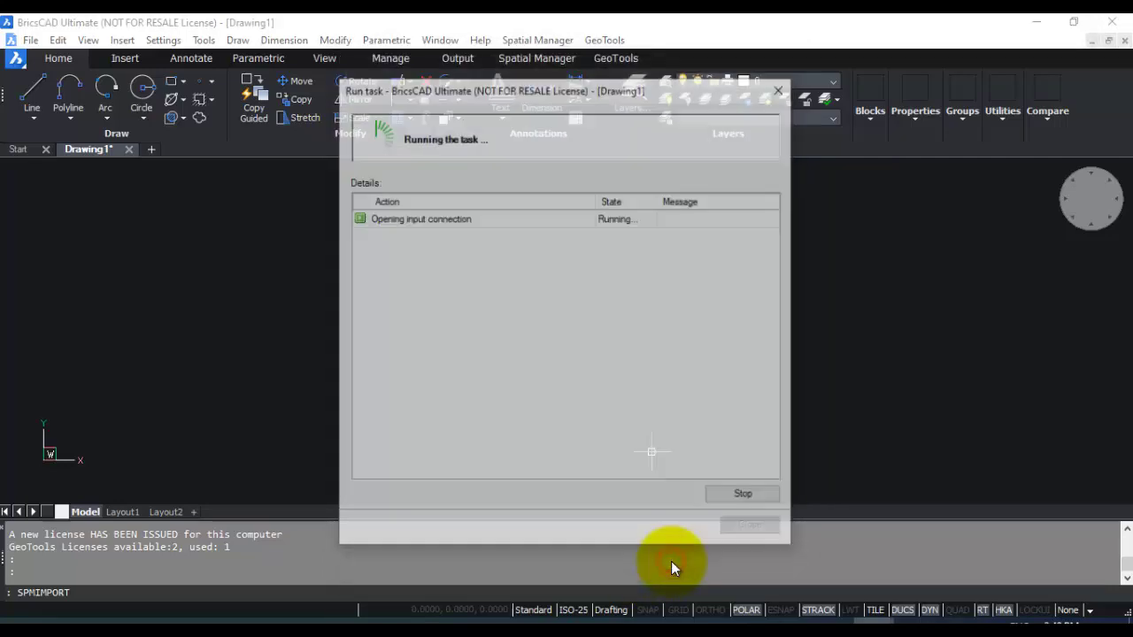
# Start Edit Entity Data and pick one of the Census polygons.
pyautogui.scroll(5, 625, 292)
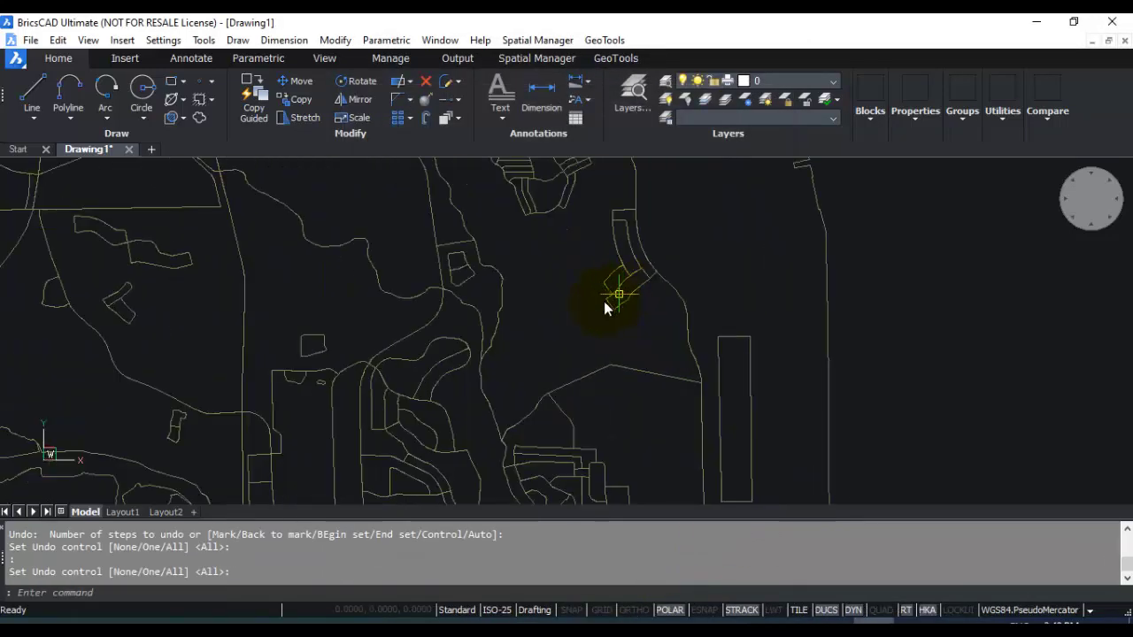
pyautogui.scroll(-6, 666, 288)
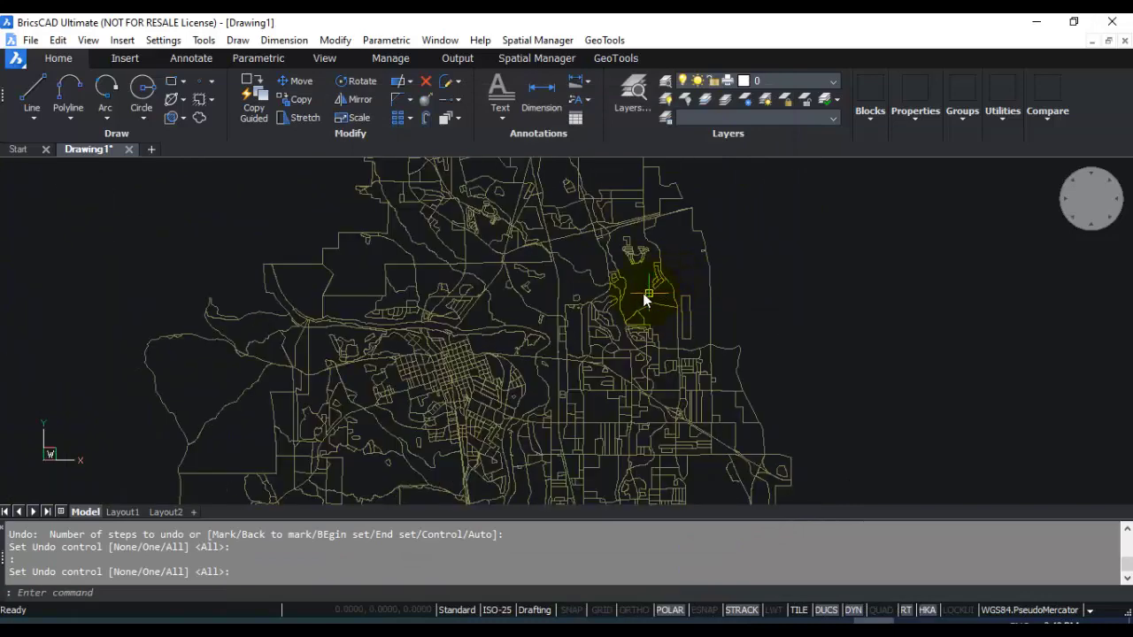
pyautogui.scroll(6, 645, 299)
pyautogui.moveTo(696, 253)
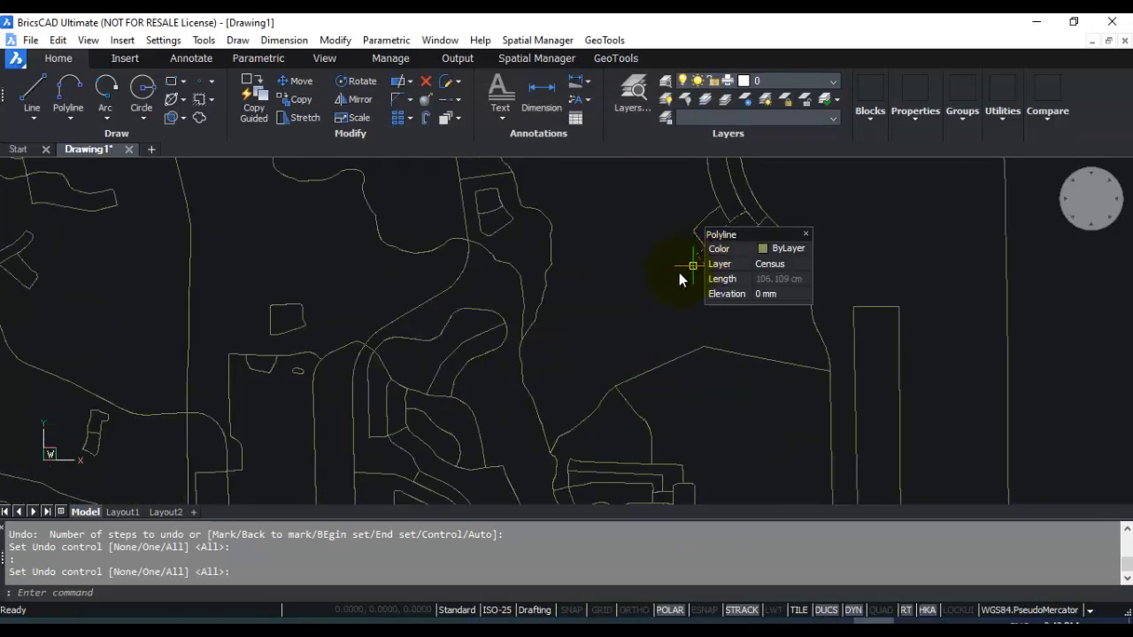
pyautogui.click(202, 40)
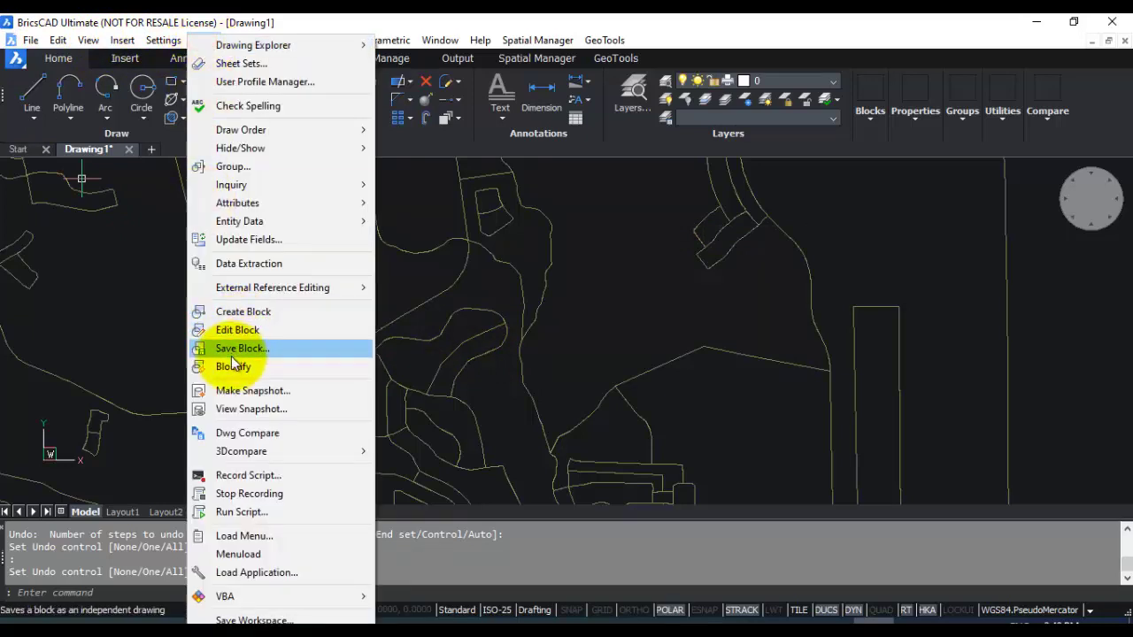
pyautogui.moveTo(243, 220)
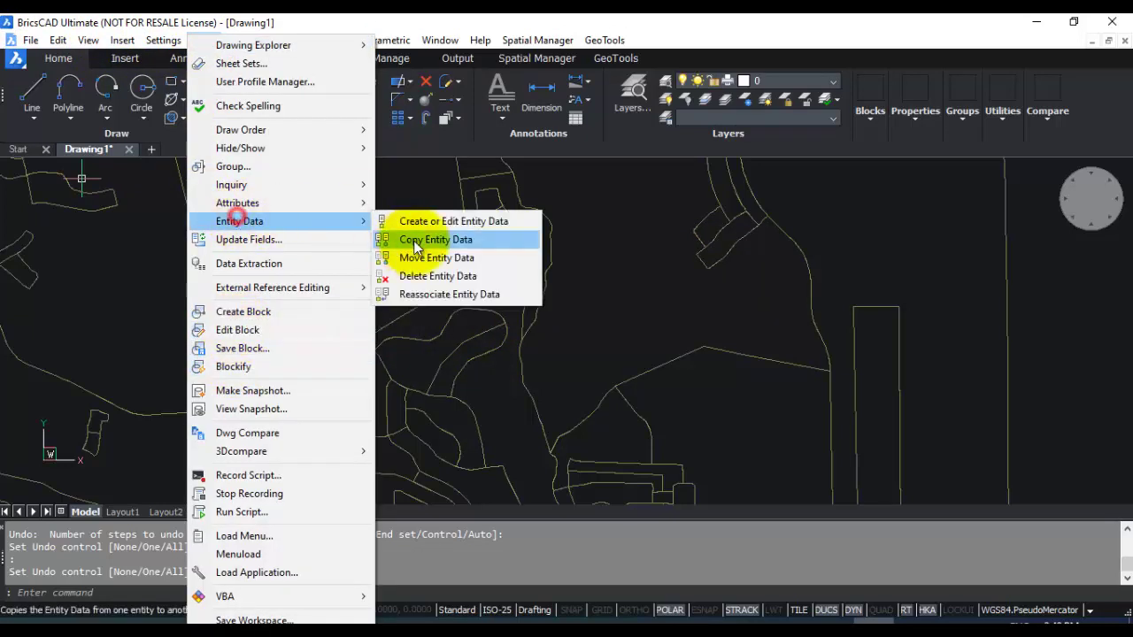
pyautogui.click(457, 221)
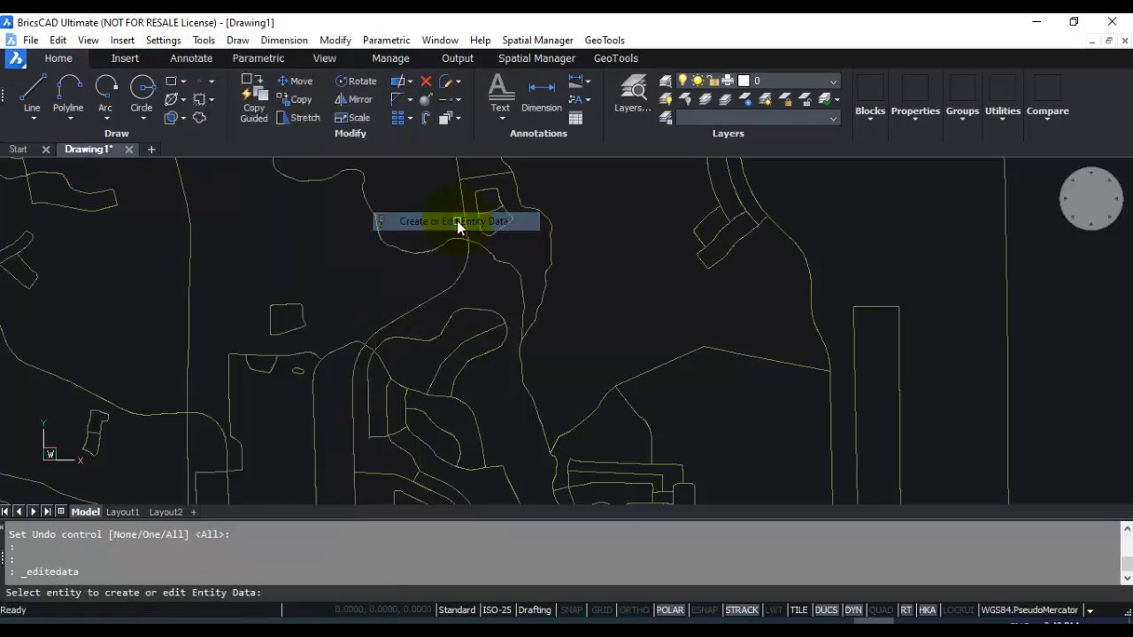
pyautogui.click(700, 264)
# Expand its data groups to check Srid 3857, BGROUP 2 and BLOCK 2025, then cancel.
pyautogui.click(528, 310)
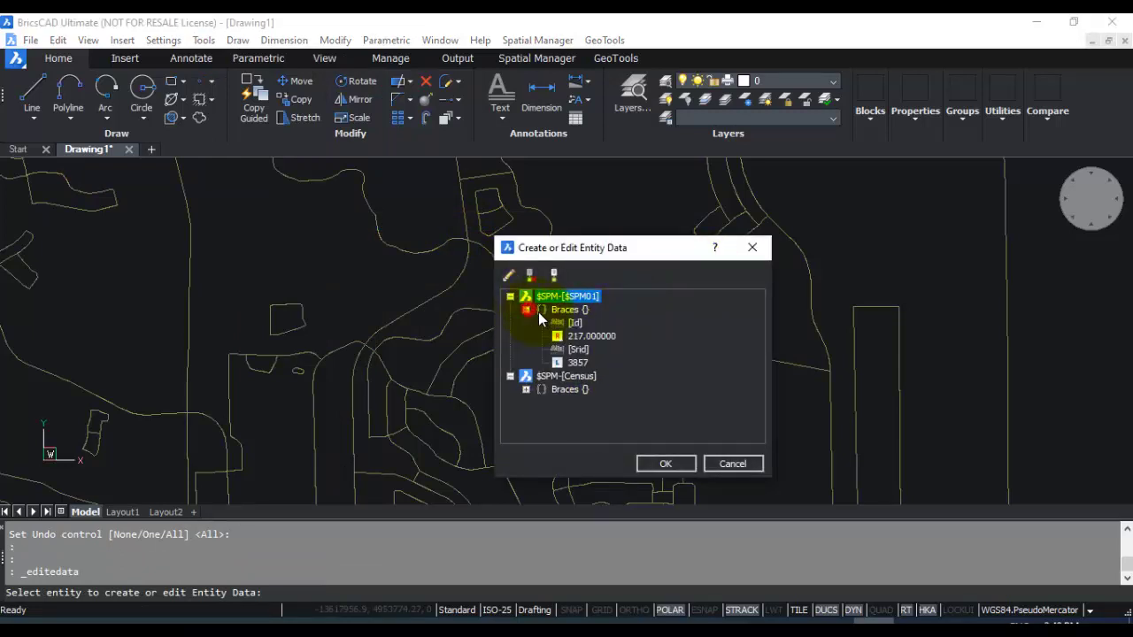
pyautogui.click(526, 391)
pyautogui.scroll(2, 620, 372)
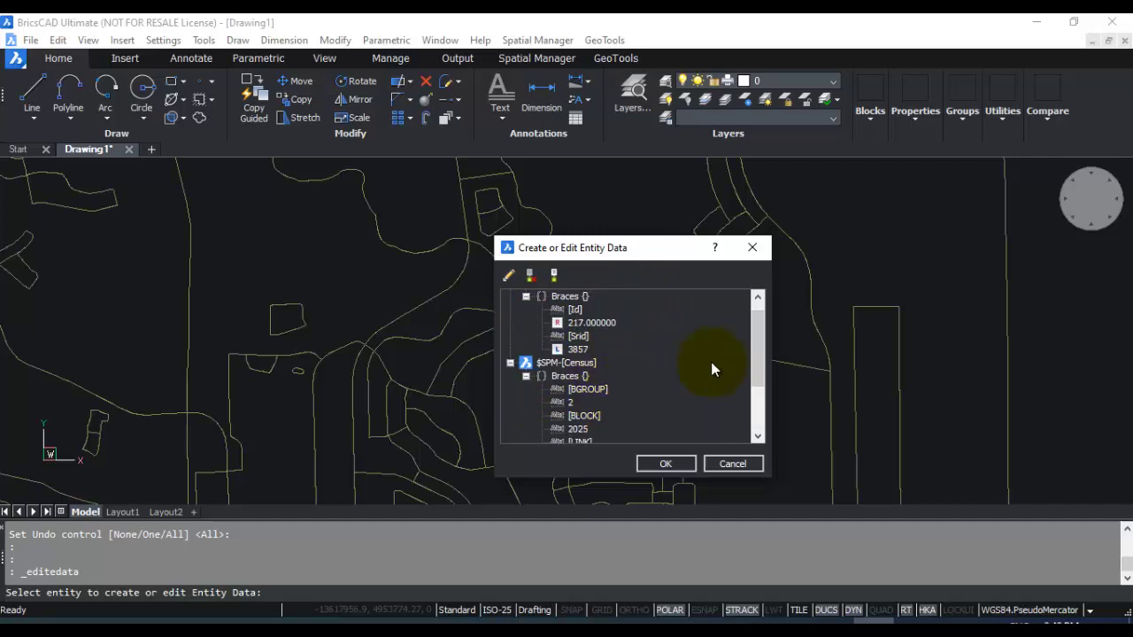
pyautogui.moveTo(757, 333)
pyautogui.mouseDown()
pyautogui.moveTo(753, 391)
pyautogui.moveTo(713, 354)
pyautogui.moveTo(729, 361)
pyautogui.moveTo(760, 313)
pyautogui.mouseUp()
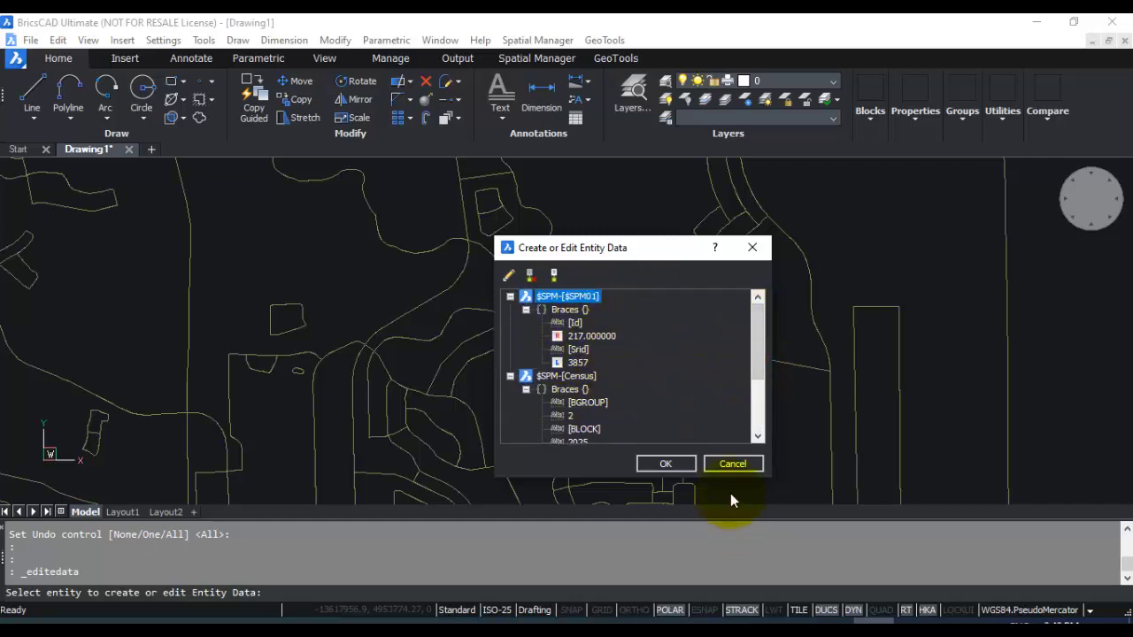
pyautogui.click(731, 466)
pyautogui.click(536, 40)
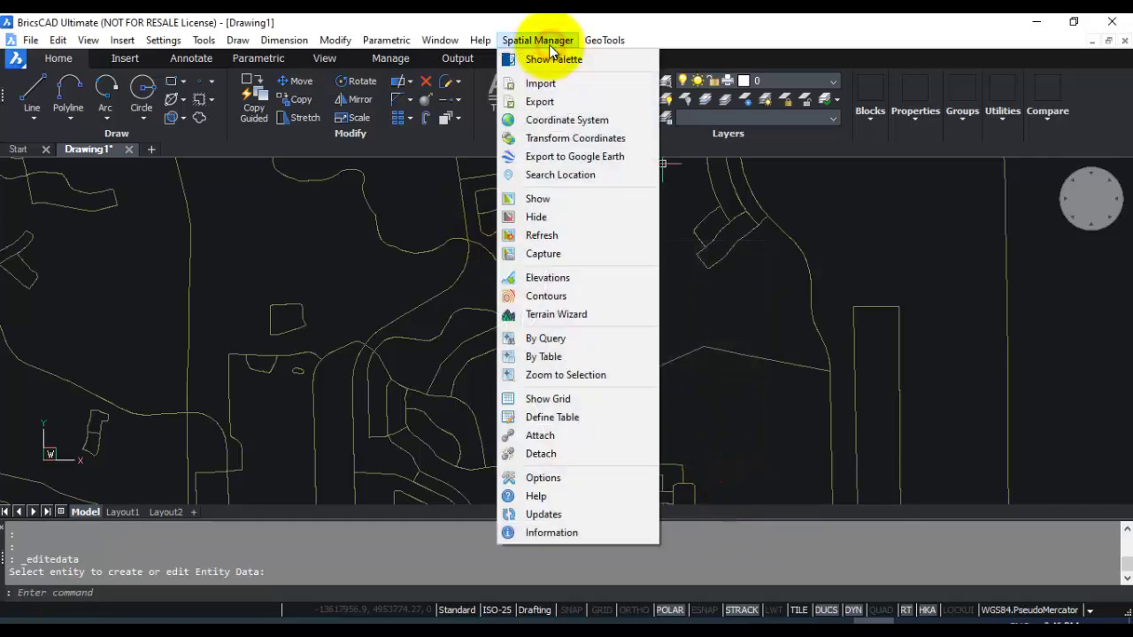
# Show the data grid and centre Census records 134, 144, 154, 159, 135, 147 and 150.
pyautogui.click(540, 403)
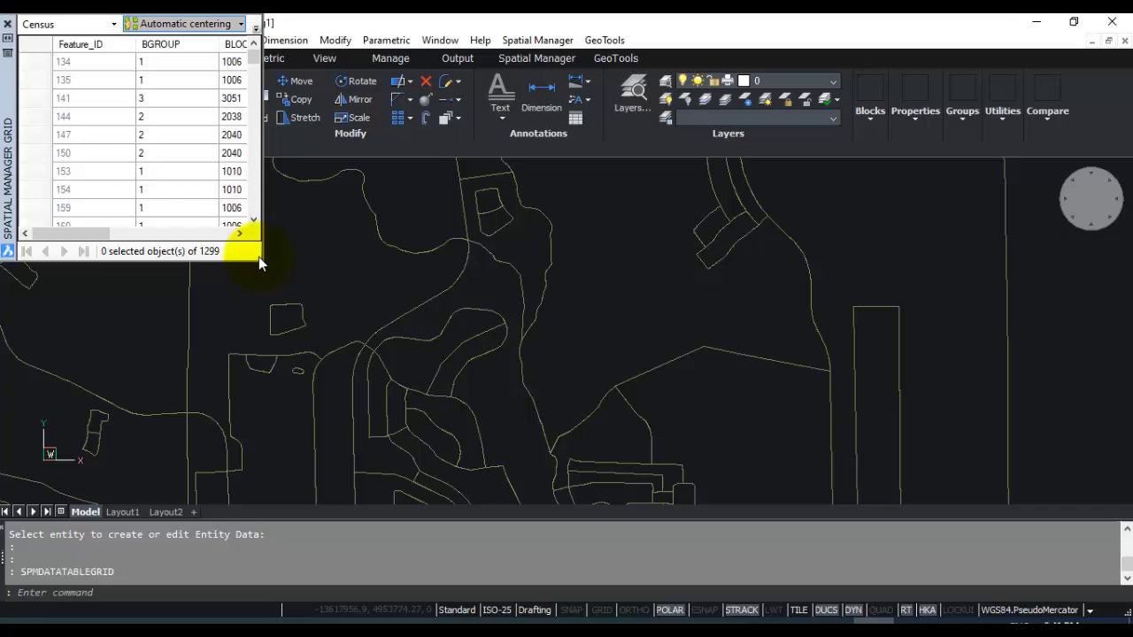
pyautogui.moveTo(261, 260); pyautogui.dragTo(372, 260)
pyautogui.click(101, 116)
pyautogui.click(101, 64)
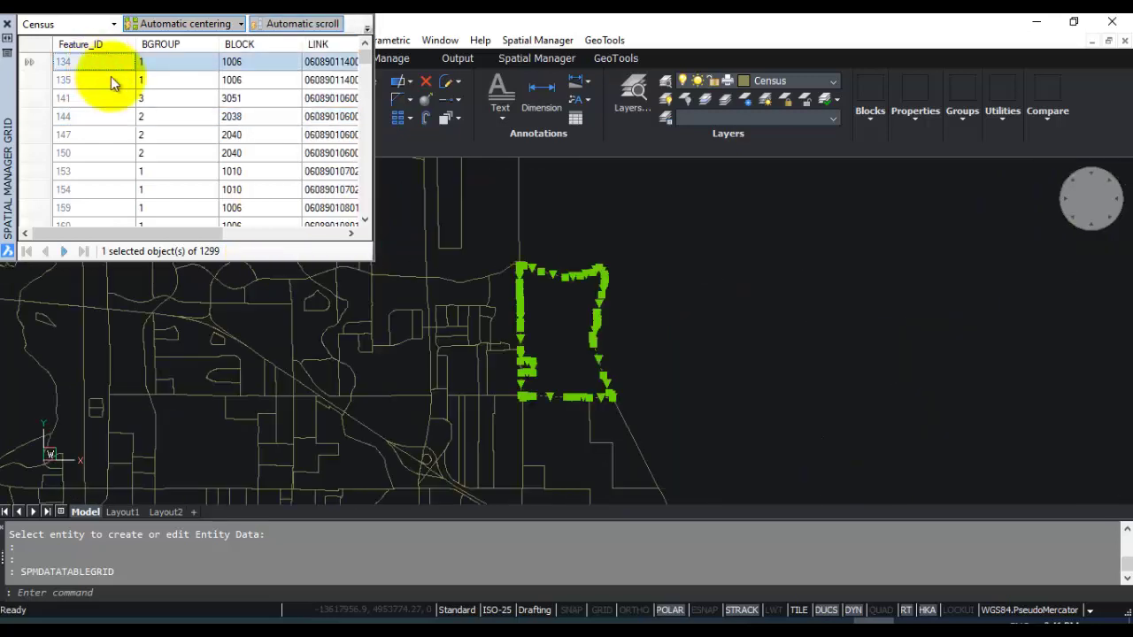
pyautogui.click(108, 116)
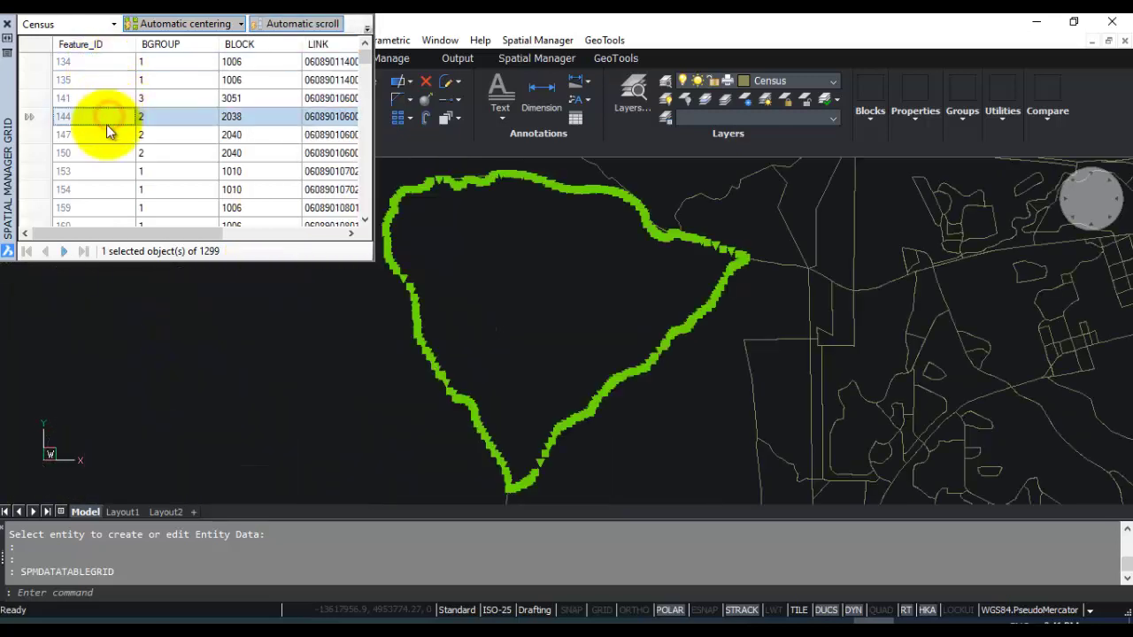
pyautogui.click(95, 188)
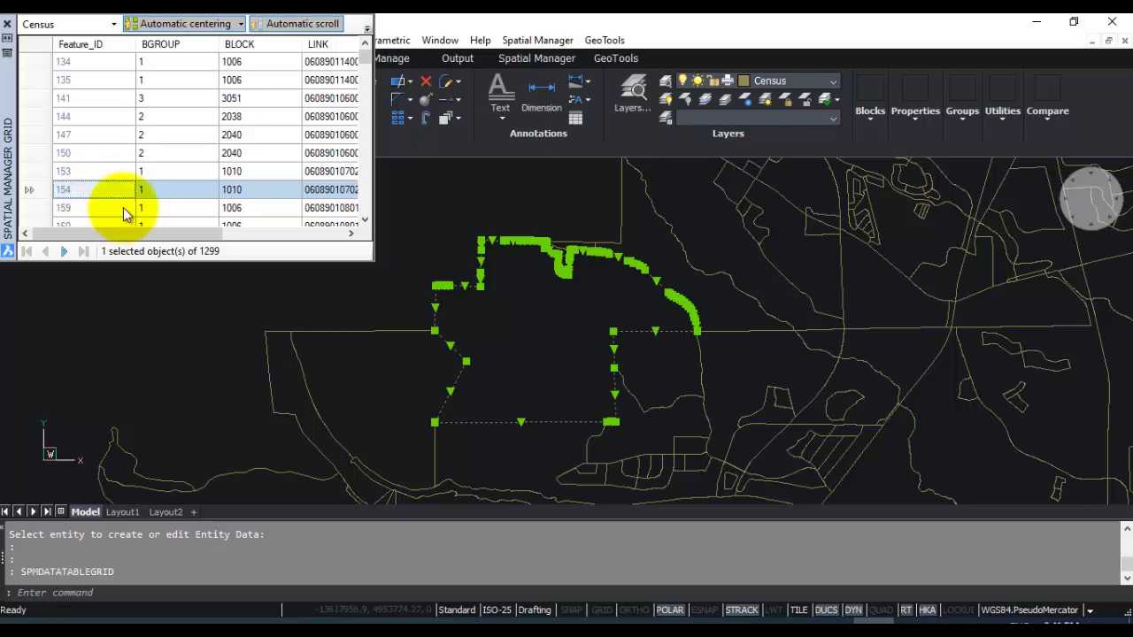
pyautogui.click(104, 204)
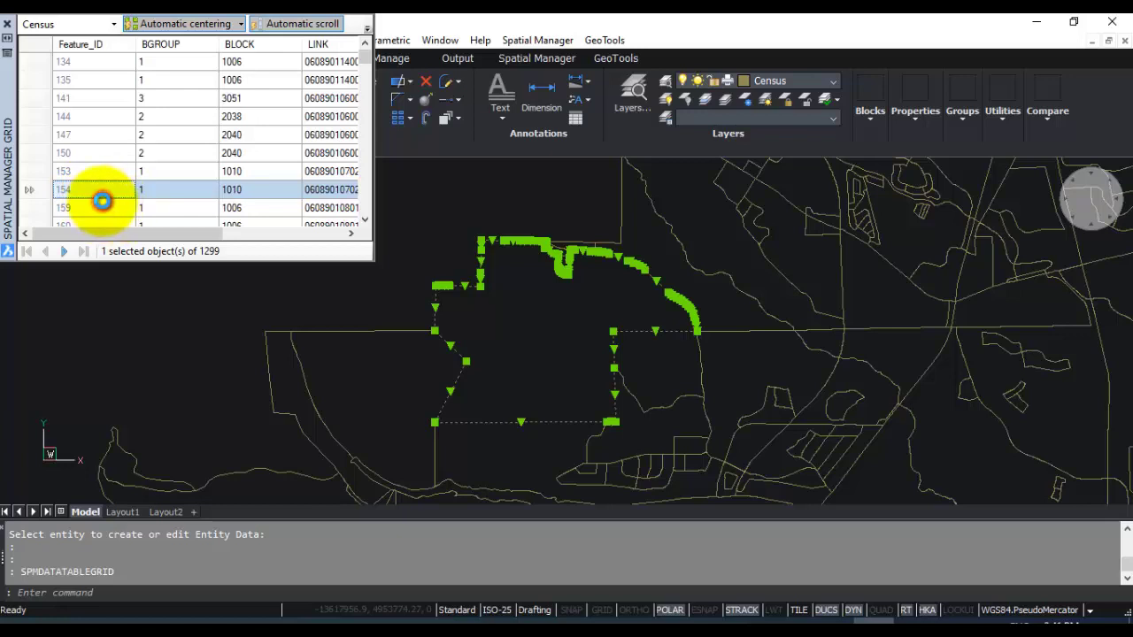
pyautogui.click(161, 80)
pyautogui.click(226, 135)
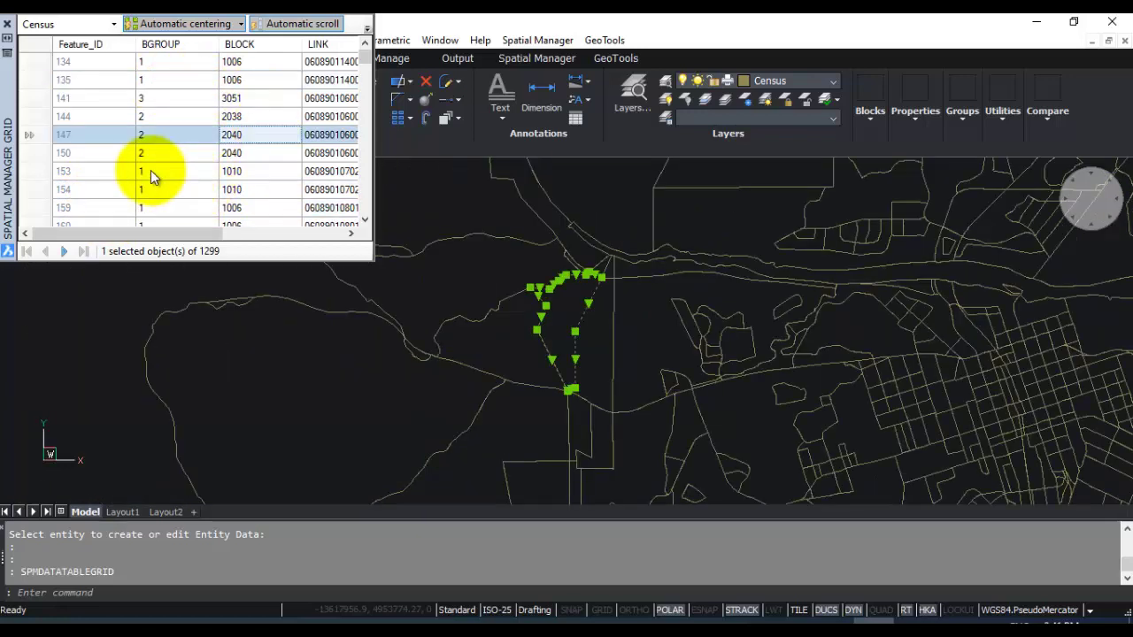
pyautogui.click(112, 155)
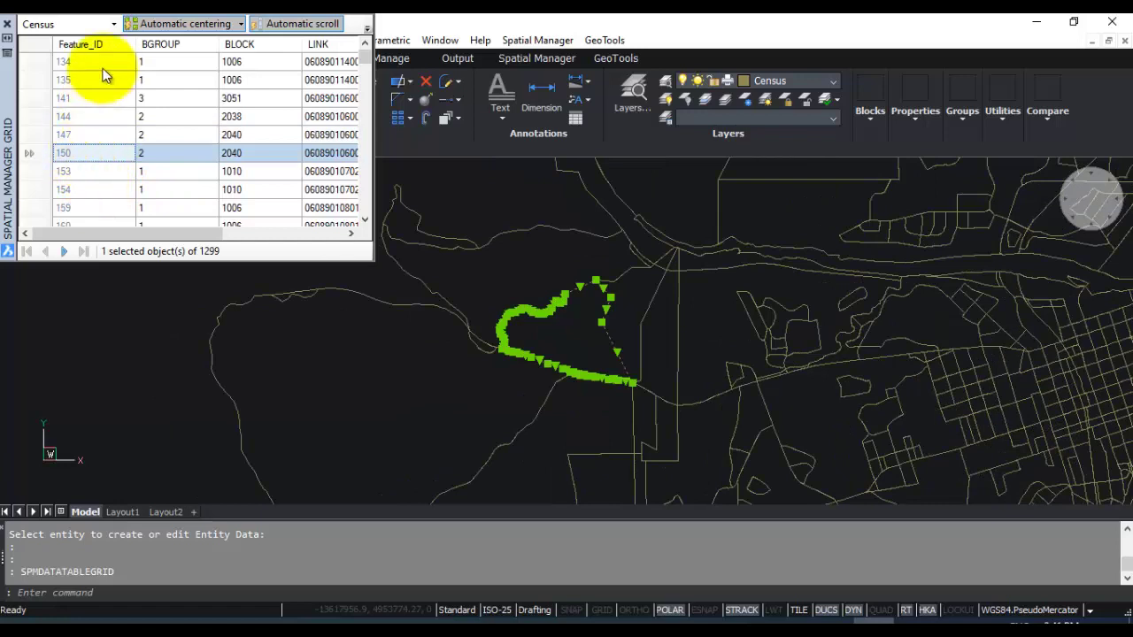
# Widen the grid to reveal OBJECTID and TRACT, close it, and start a new drawing.
pyautogui.moveTo(375, 100); pyautogui.dragTo(715, 128)
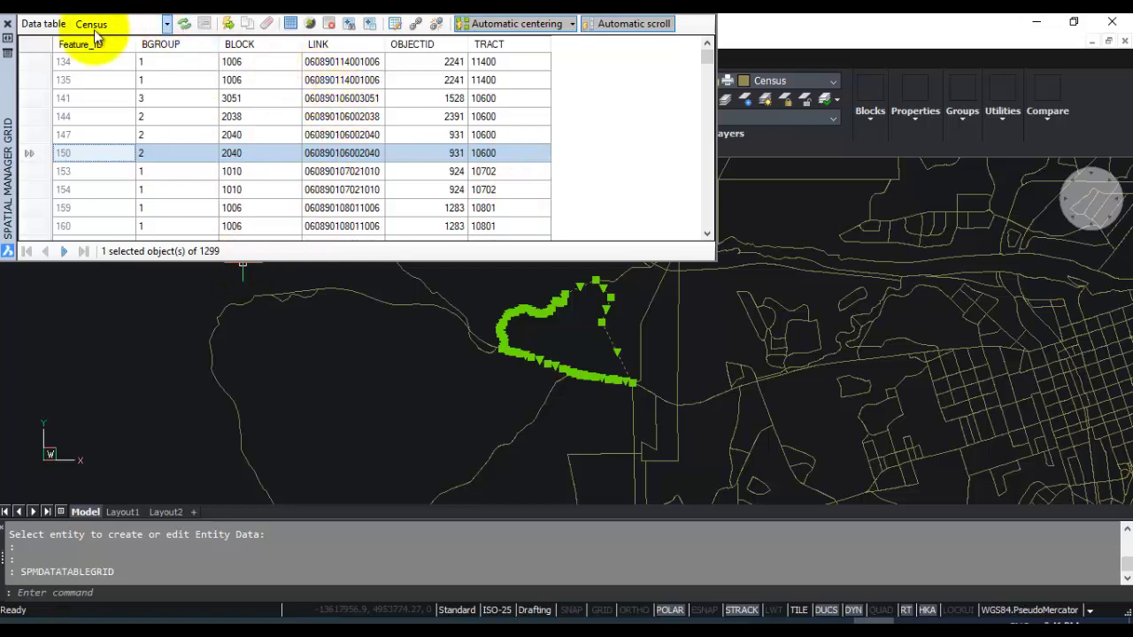
pyautogui.click(7, 24)
pyautogui.hotkey('ctrl', 'n')
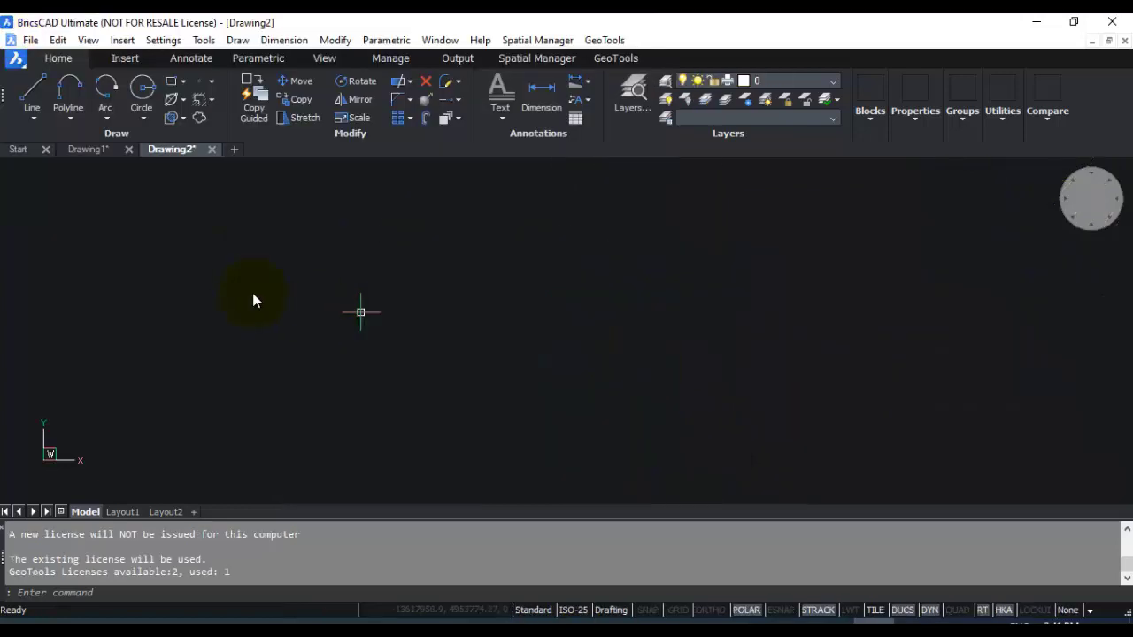
# Import Railroad.shp onto a layer named Railroad.
pyautogui.click(531, 40)
pyautogui.click(541, 82)
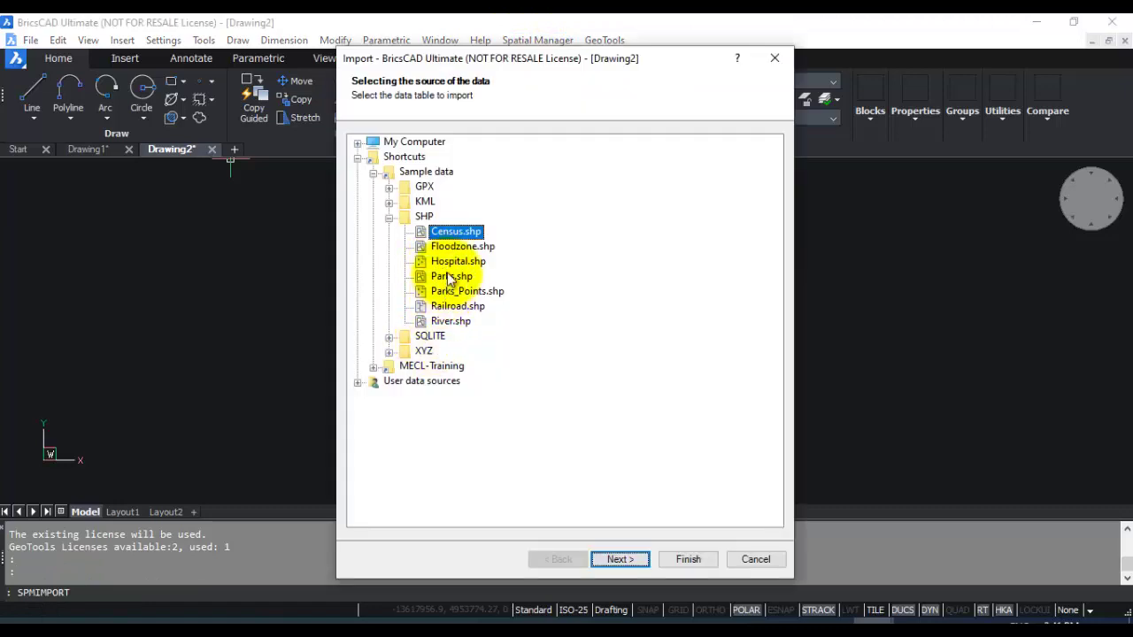
pyautogui.click(458, 305)
pyautogui.click(642, 559)
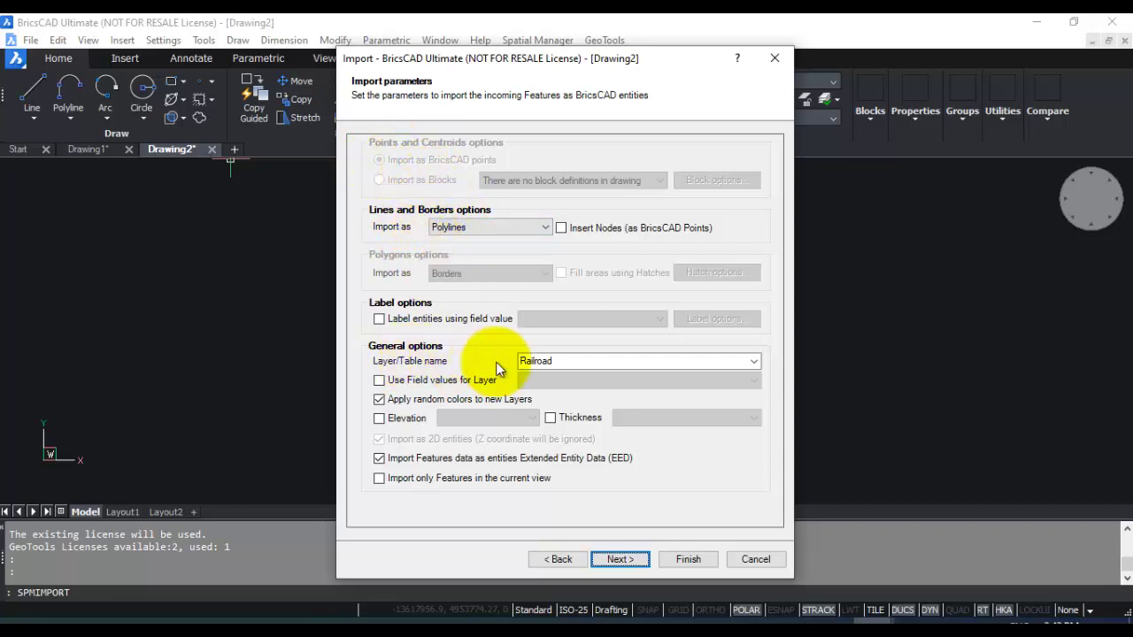
pyautogui.doubleClick(567, 361)
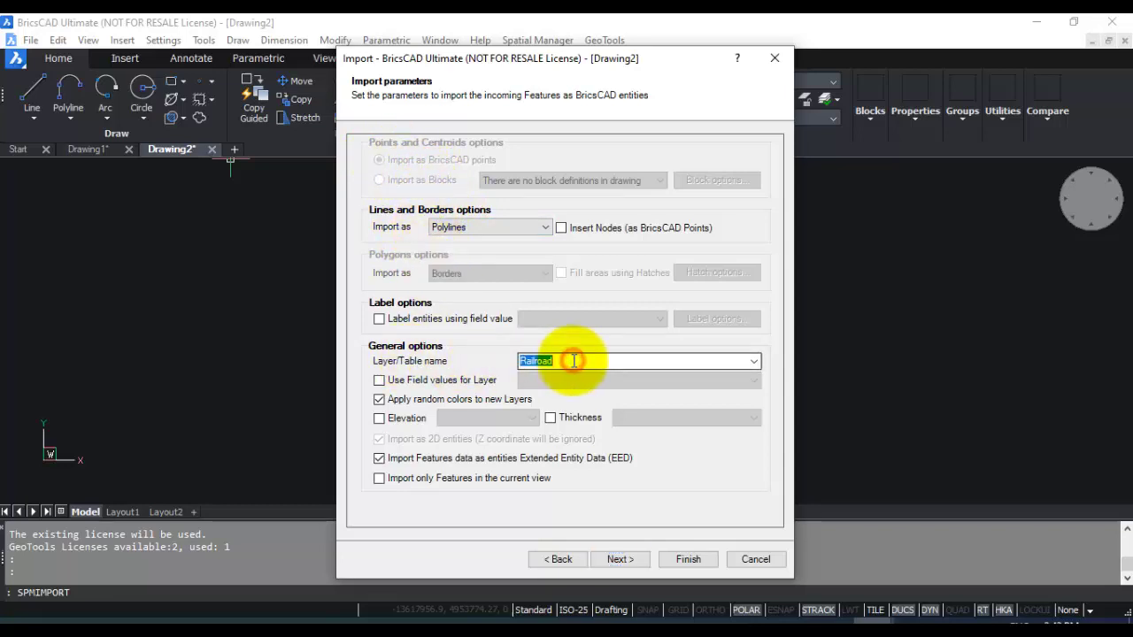
pyautogui.click(624, 560)
# Select the imported railroad polyline and reopen the Spatial Manager menu.
pyautogui.click(556, 375)
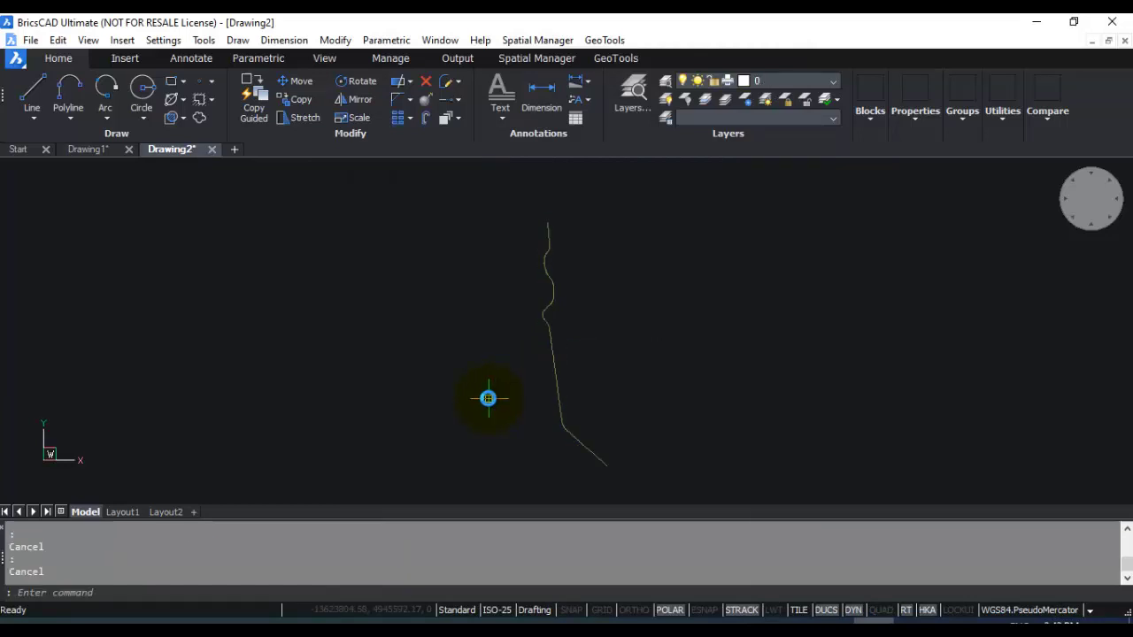
pyautogui.click(511, 44)
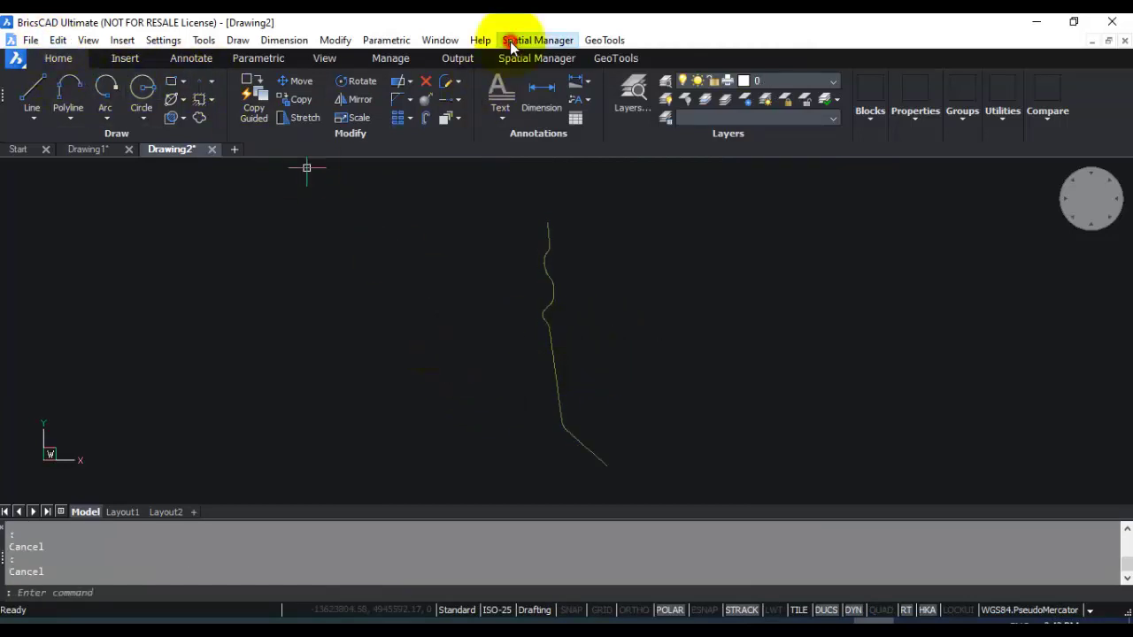
pyautogui.click(532, 42)
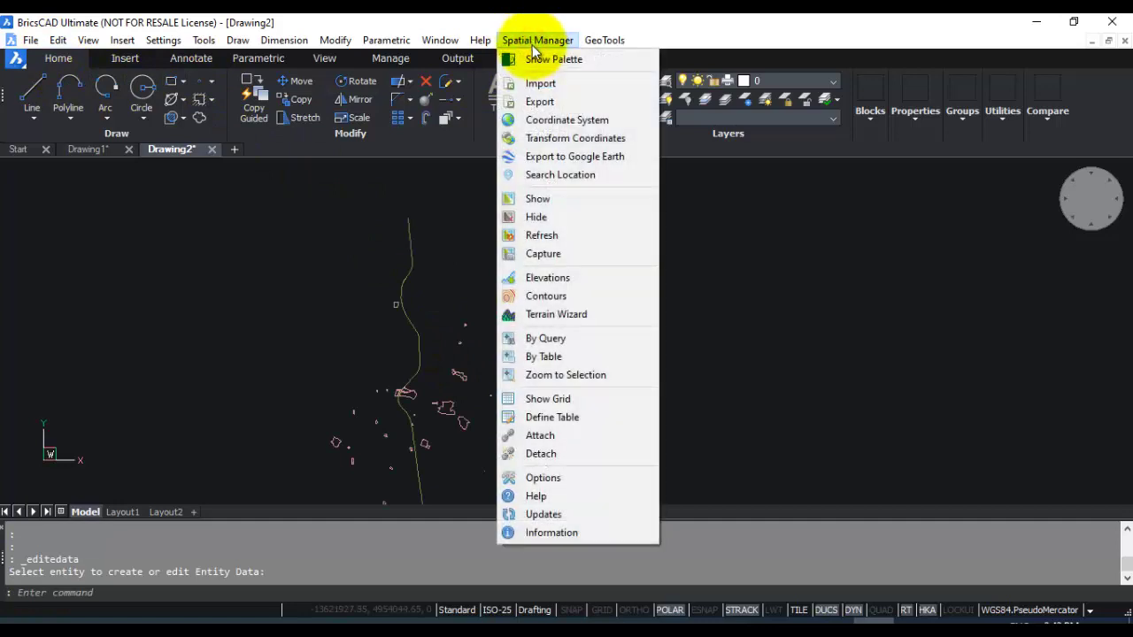